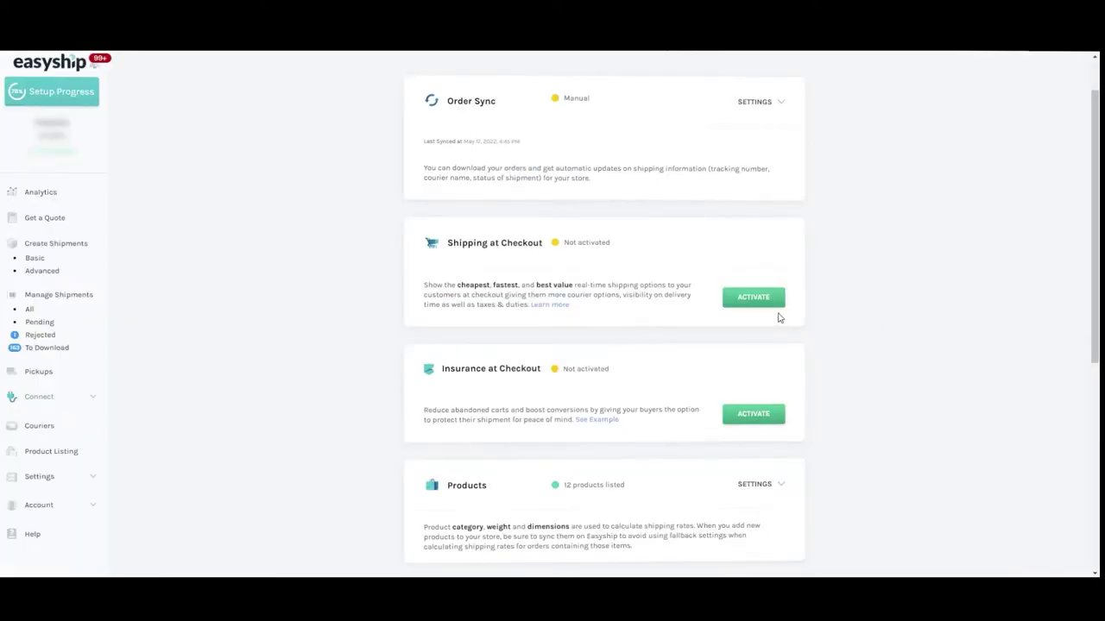
# Step: Activate Shipping at Checkout for the Shopify store and dismiss the 'Checkout is connected!' message
pyautogui.click(751, 300)
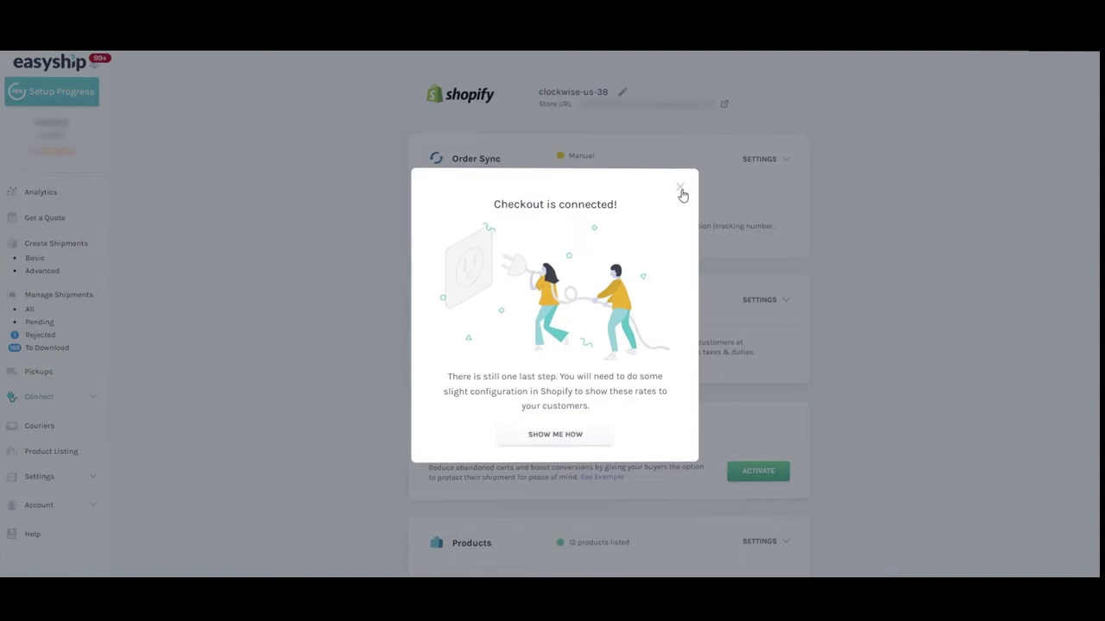
pyautogui.click(681, 189)
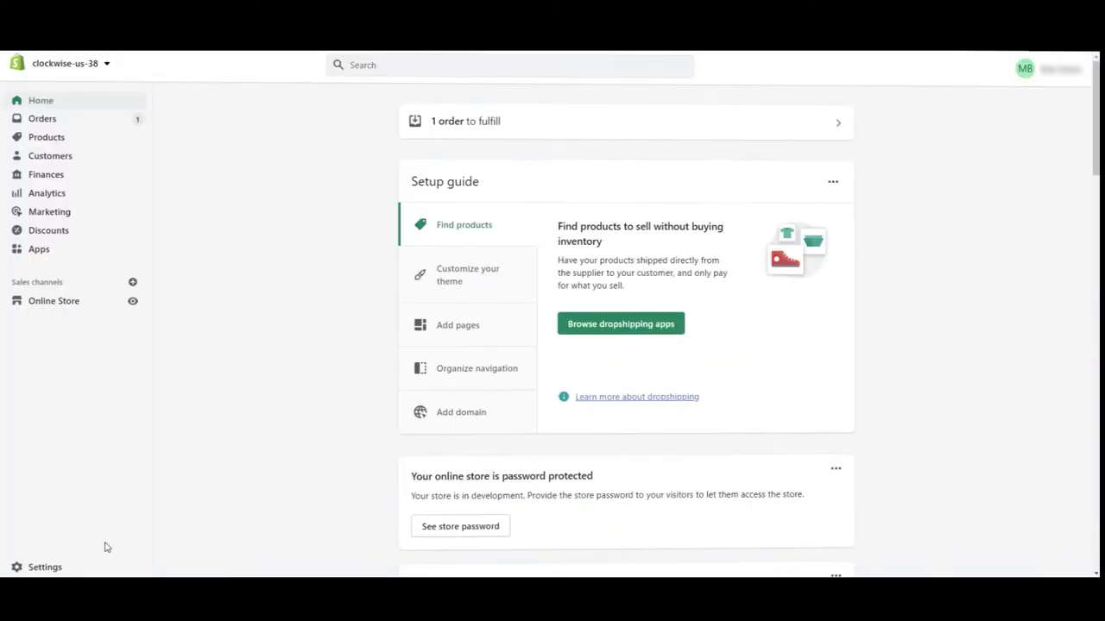
# Step: Open the Domestic Easyship rate for editing in Shopify's shipping and delivery settings
pyautogui.click(36, 567)
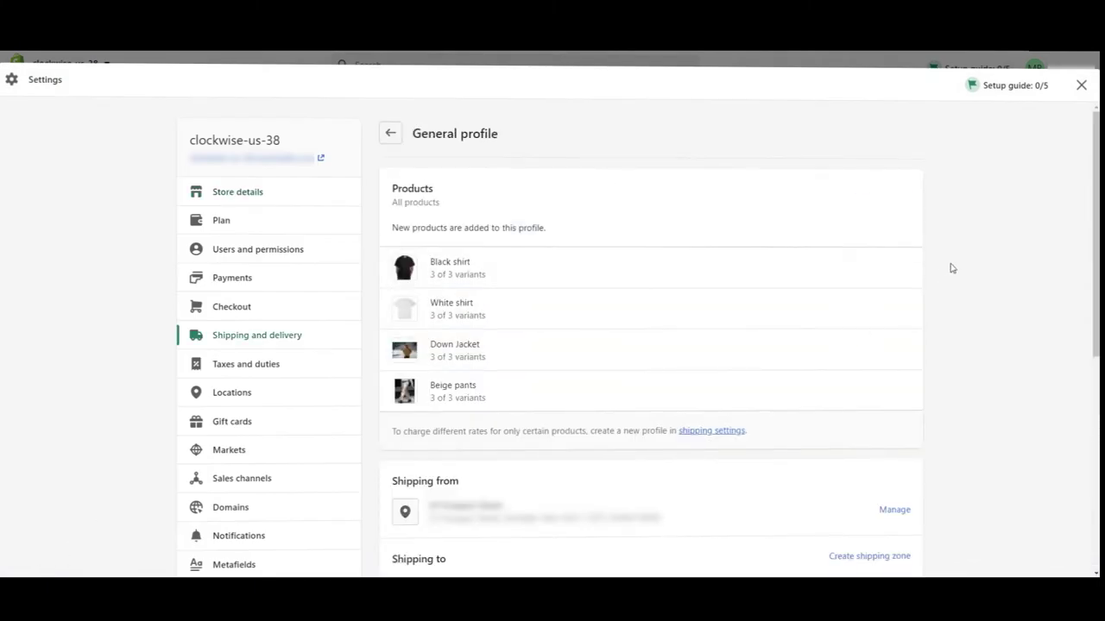
pyautogui.scroll(-3, 952, 265)
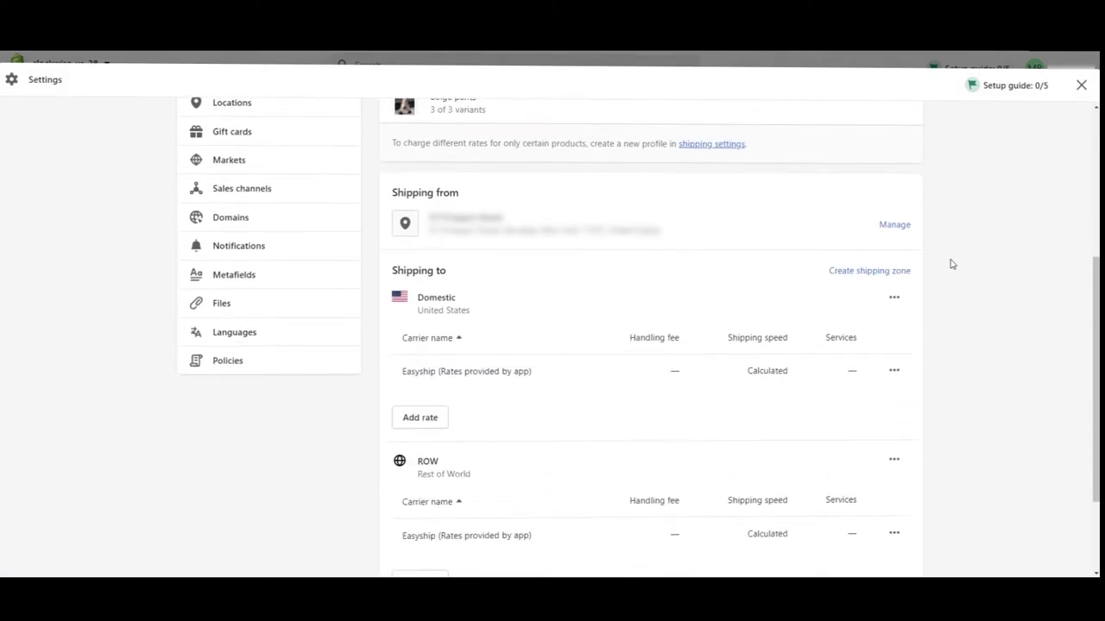
pyautogui.scroll(-3, 952, 265)
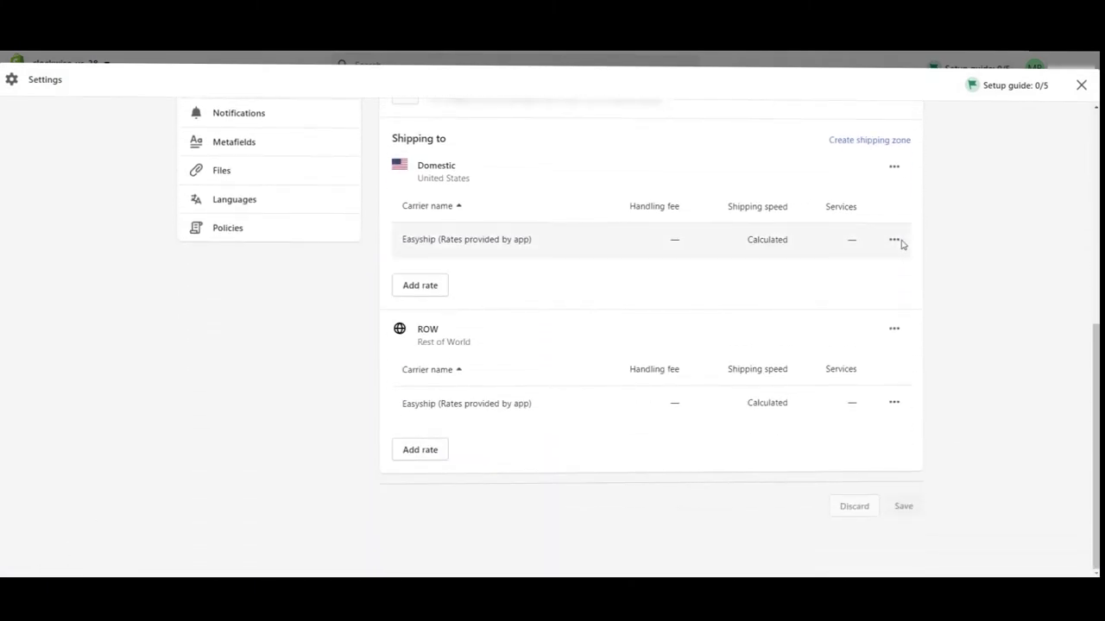
pyautogui.click(895, 241)
pyautogui.click(879, 271)
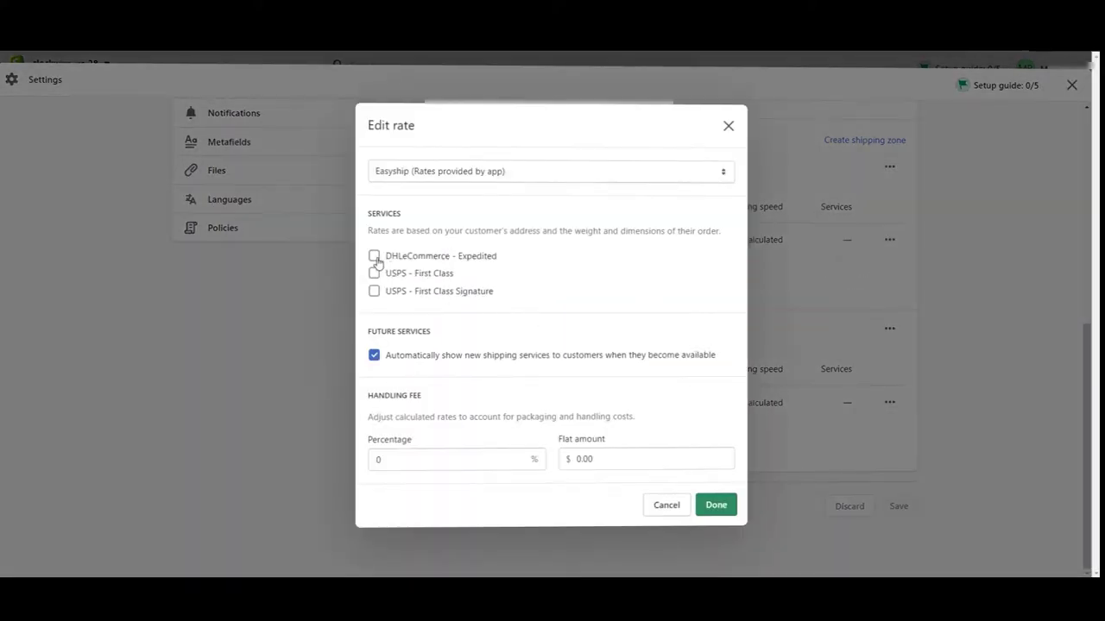
# Step: Enable DHLeCommerce Expedited, USPS First Class and First Class Signature on Domestic, then edit the Rest of World rate
pyautogui.click(374, 256)
pyautogui.click(373, 273)
pyautogui.click(373, 291)
pyautogui.click(712, 505)
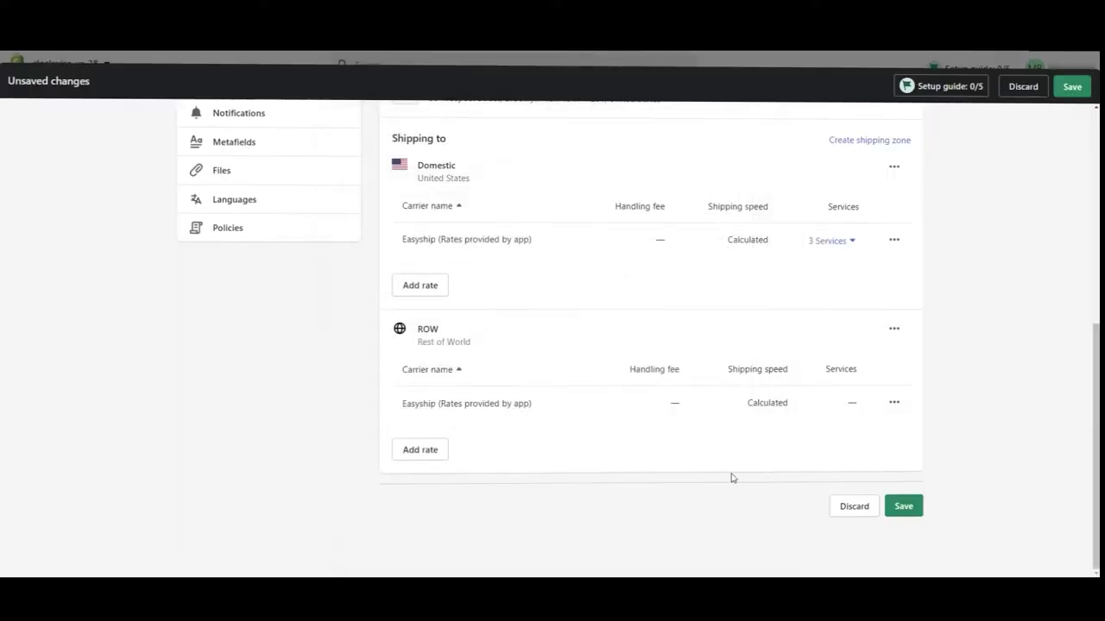
pyautogui.click(892, 402)
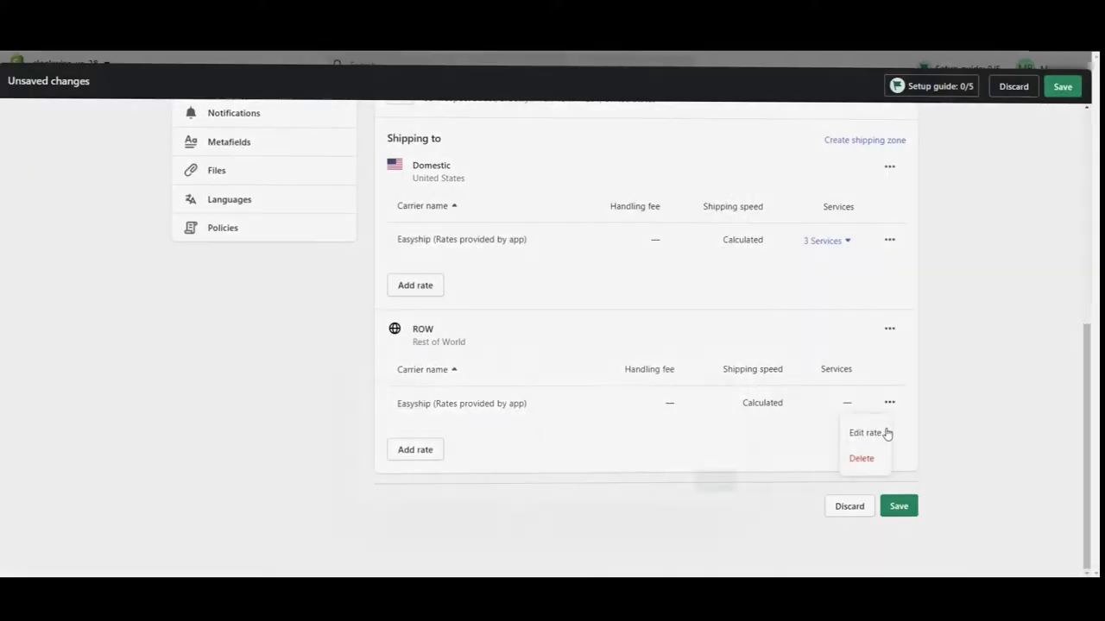
pyautogui.click(865, 433)
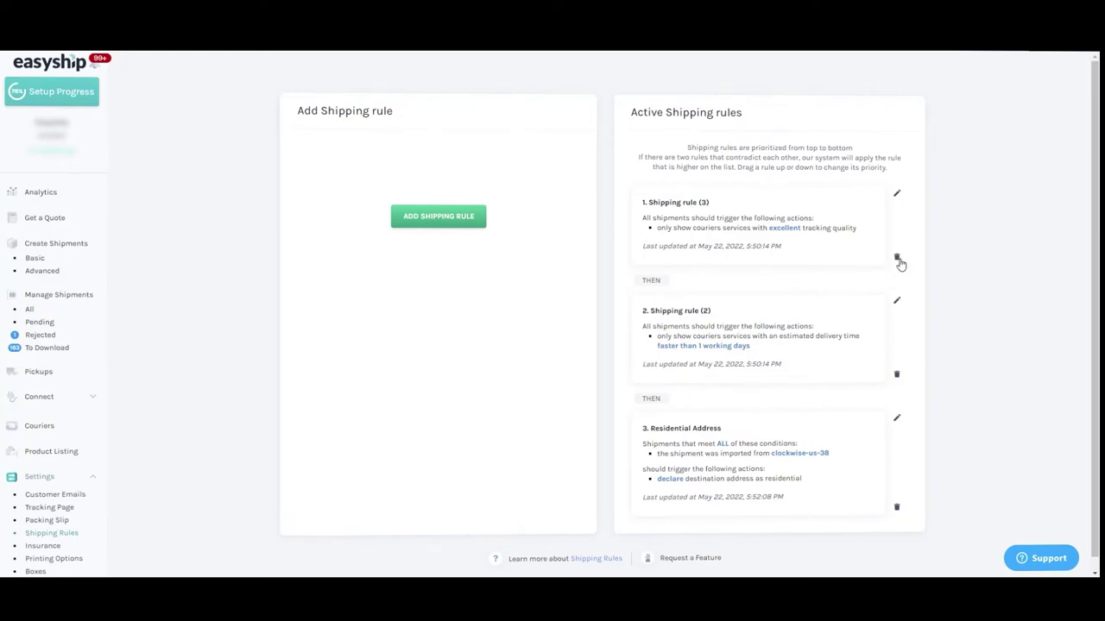
# Step: Delete the tracking-quality shipping rule and change the delivery-time rule's maximum delivery days
pyautogui.click(898, 260)
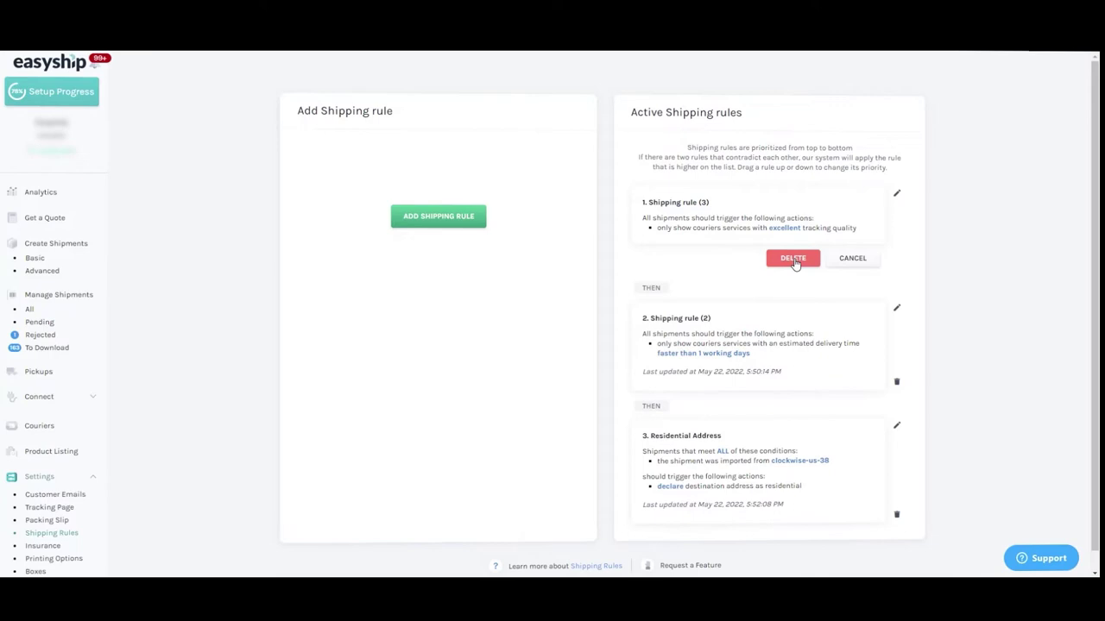
pyautogui.click(793, 261)
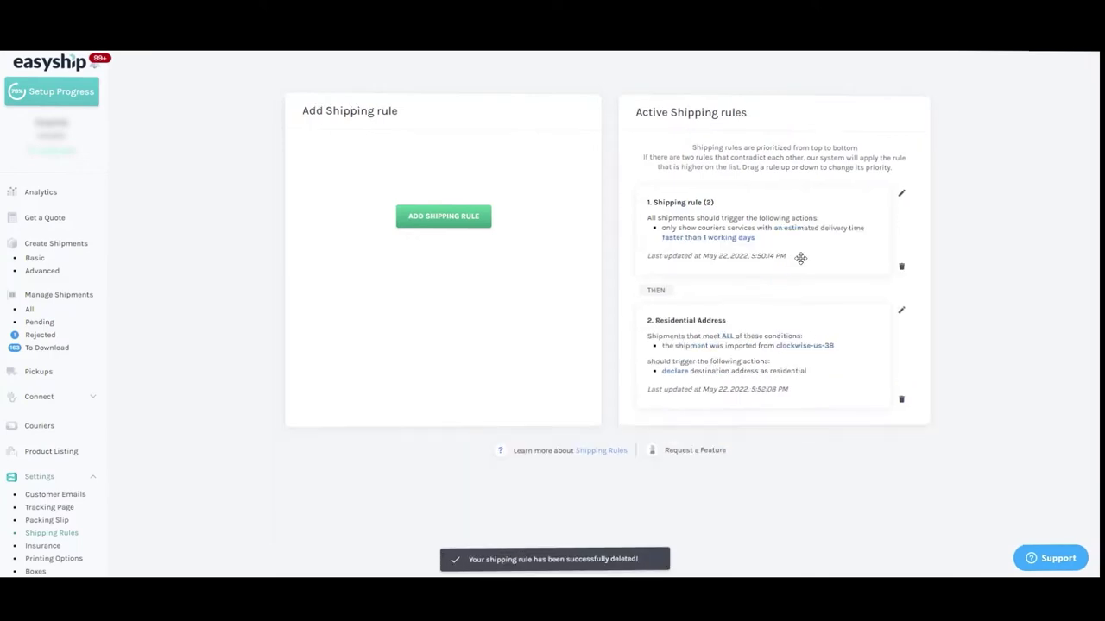
pyautogui.click(901, 195)
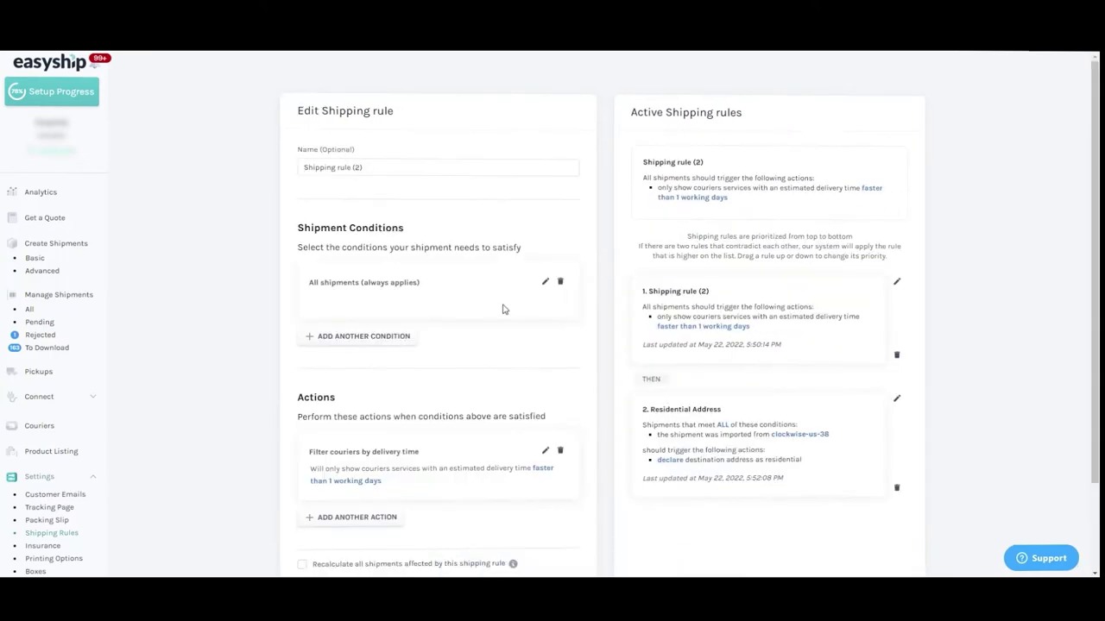
pyautogui.scroll(-2, 397, 410)
pyautogui.click(545, 345)
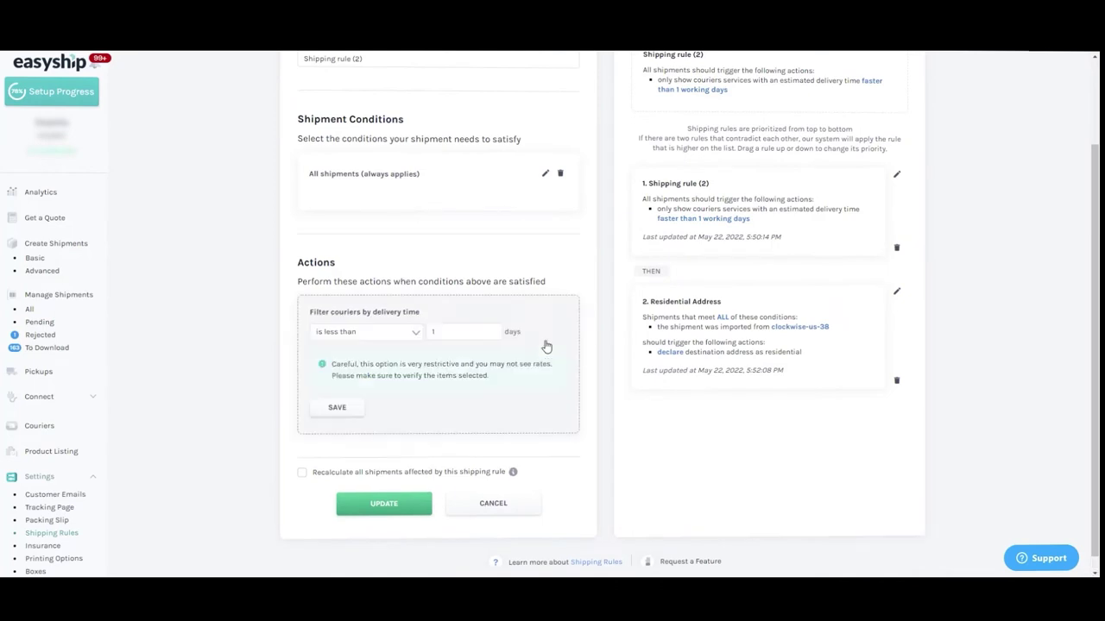
pyautogui.click(471, 331)
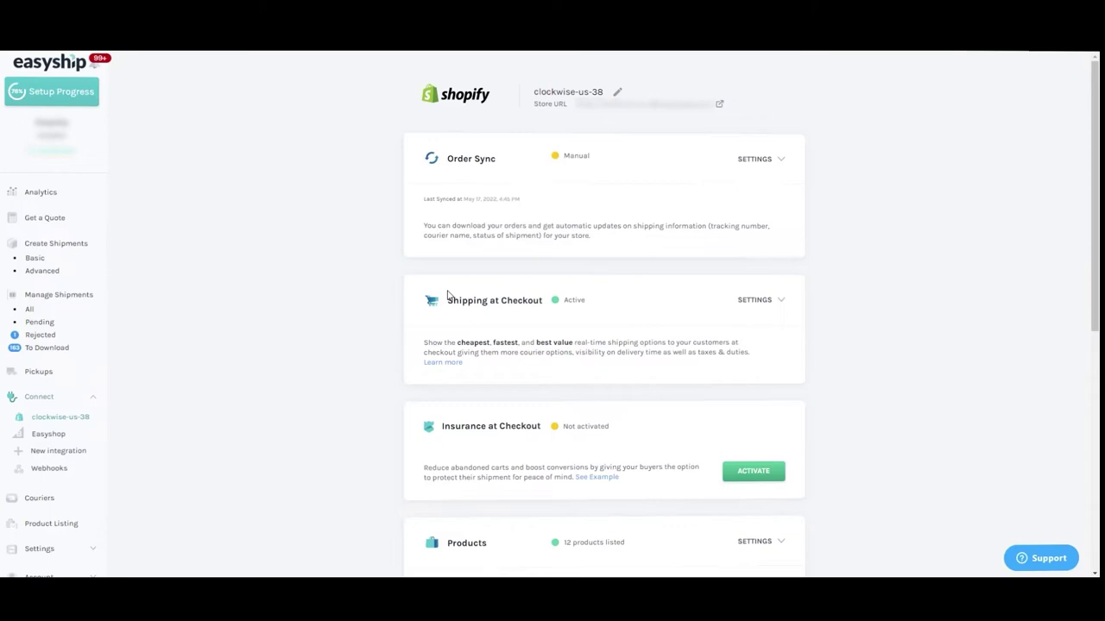
# Step: Delete the Shopify store, uninstall the Easyship app, and begin a new Shopify connection with the store URL
pyautogui.scroll(-5, 447, 295)
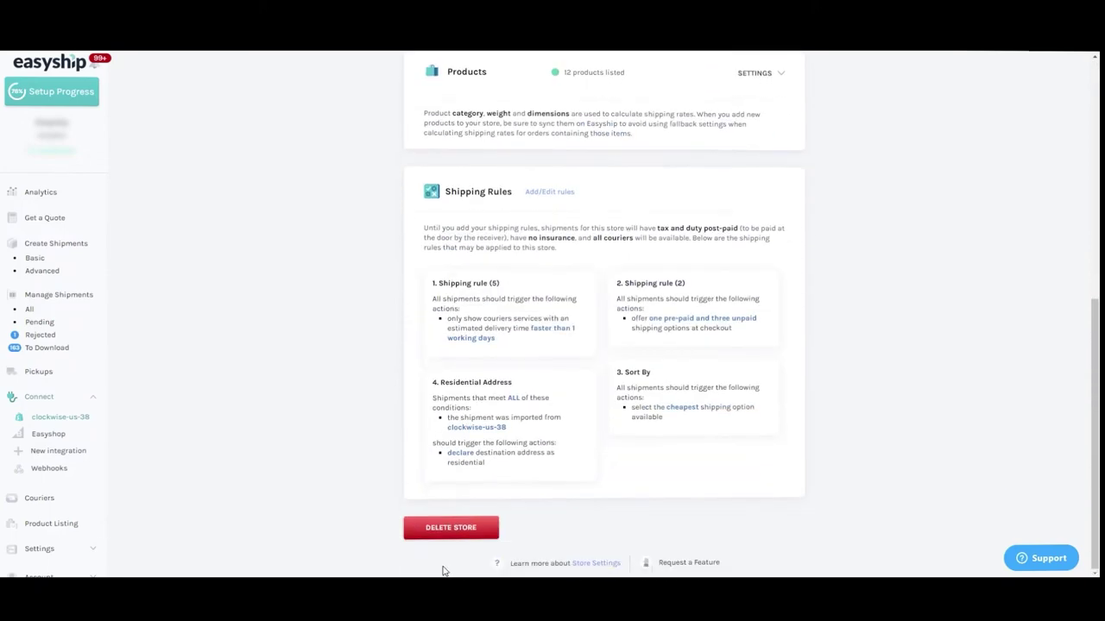
pyautogui.click(457, 528)
pyautogui.click(596, 359)
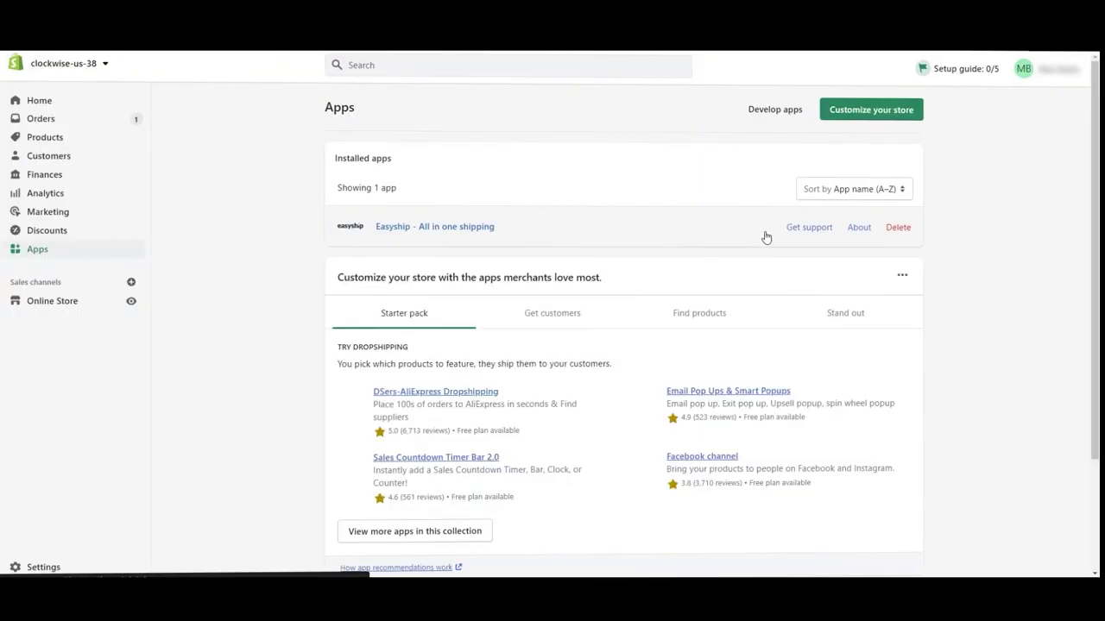
pyautogui.click(898, 227)
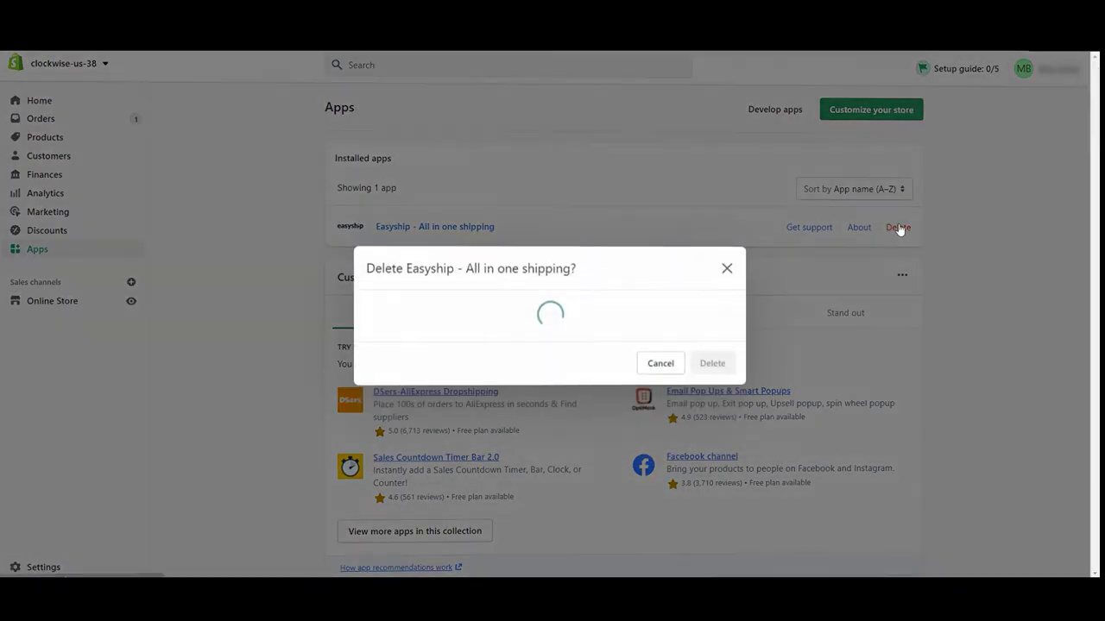
pyautogui.click(716, 438)
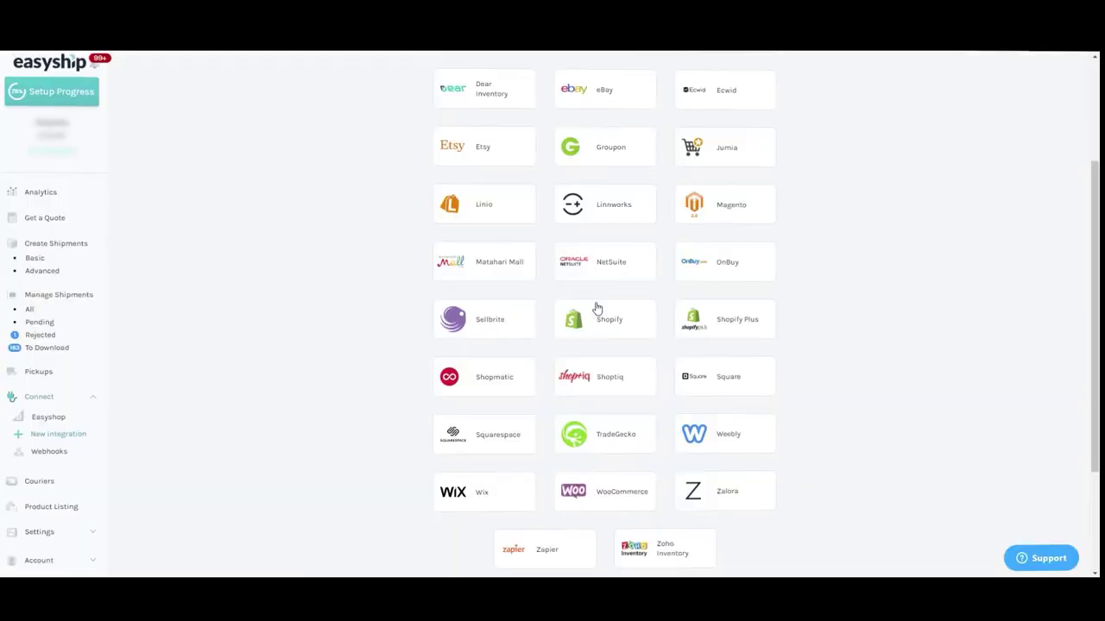
pyautogui.click(599, 314)
pyautogui.click(546, 248)
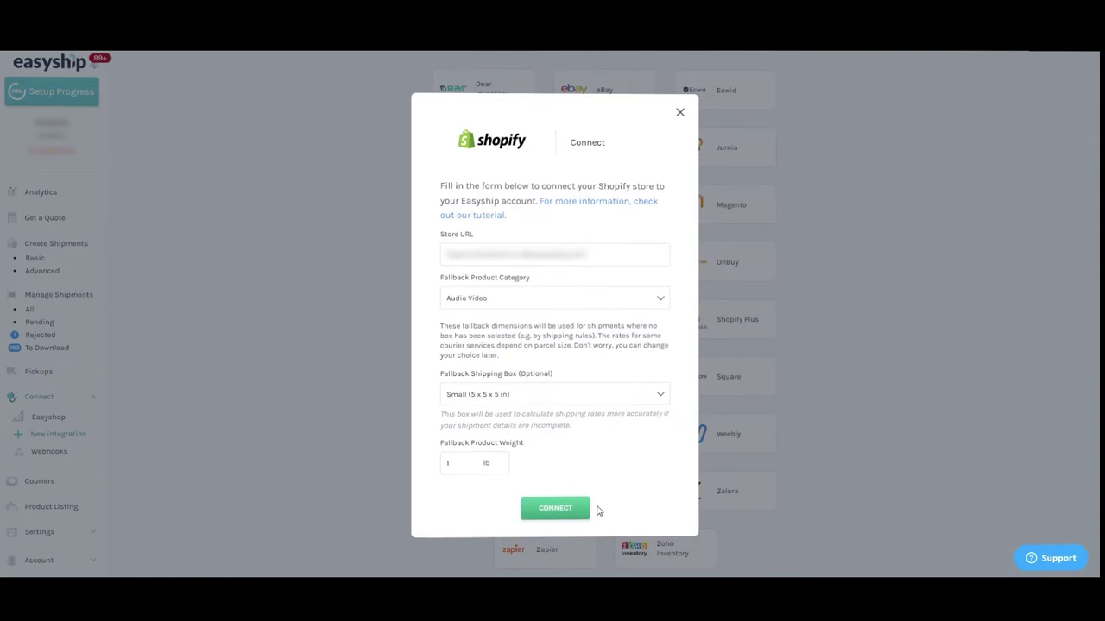
# Step: Submit the Shopify connection form to link the store to Easyship
pyautogui.click(564, 516)
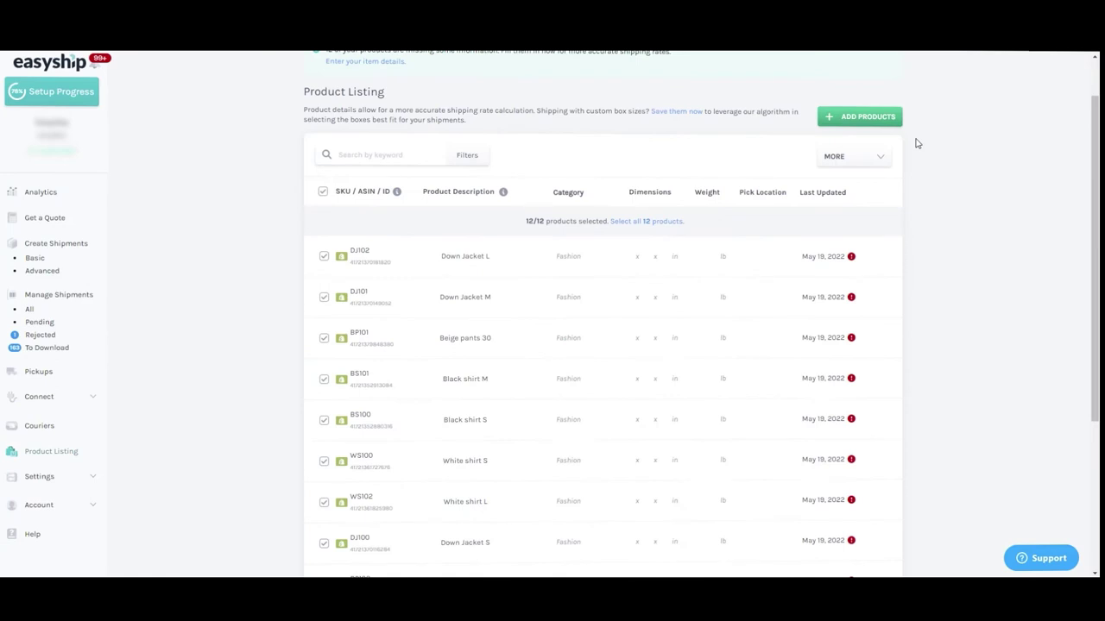
# Step: Open the Bulk Editor for the selected products
pyautogui.click(880, 157)
pyautogui.click(841, 207)
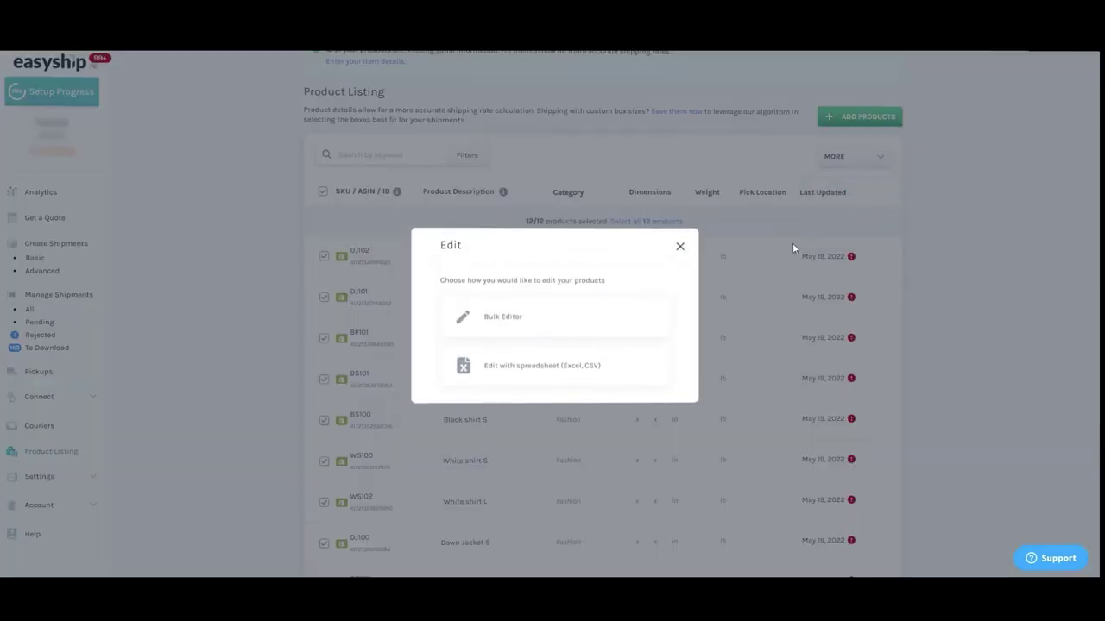
pyautogui.click(611, 320)
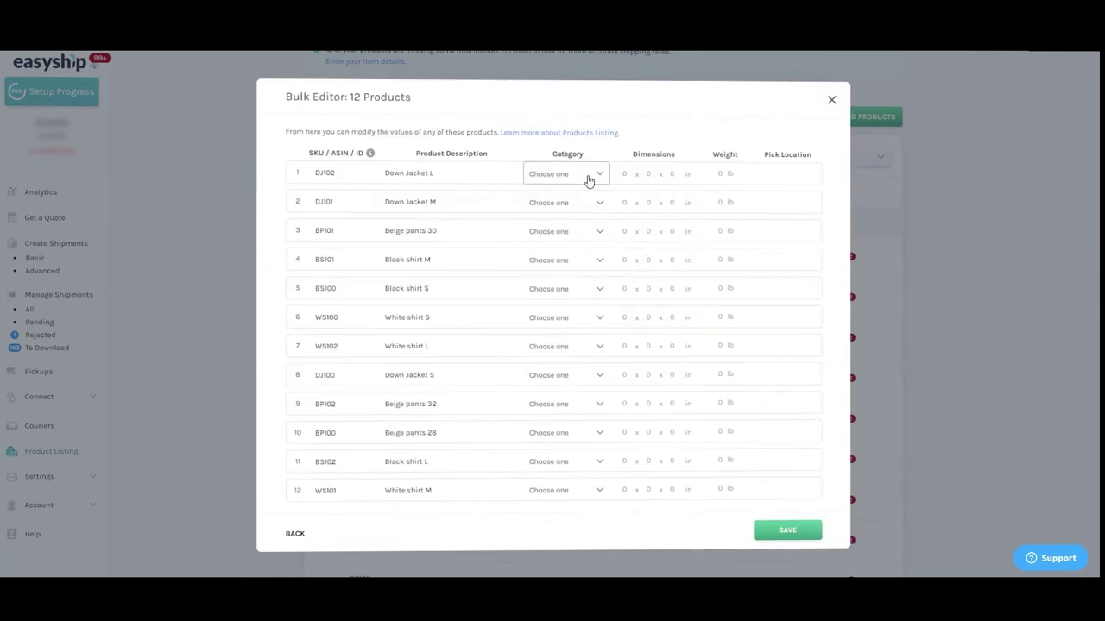
# Step: Set Down Jacket L to Fashion with 5 in dimensions, and White shirt M to Fashion
pyautogui.click(588, 181)
pyautogui.scroll(-4, 574, 297)
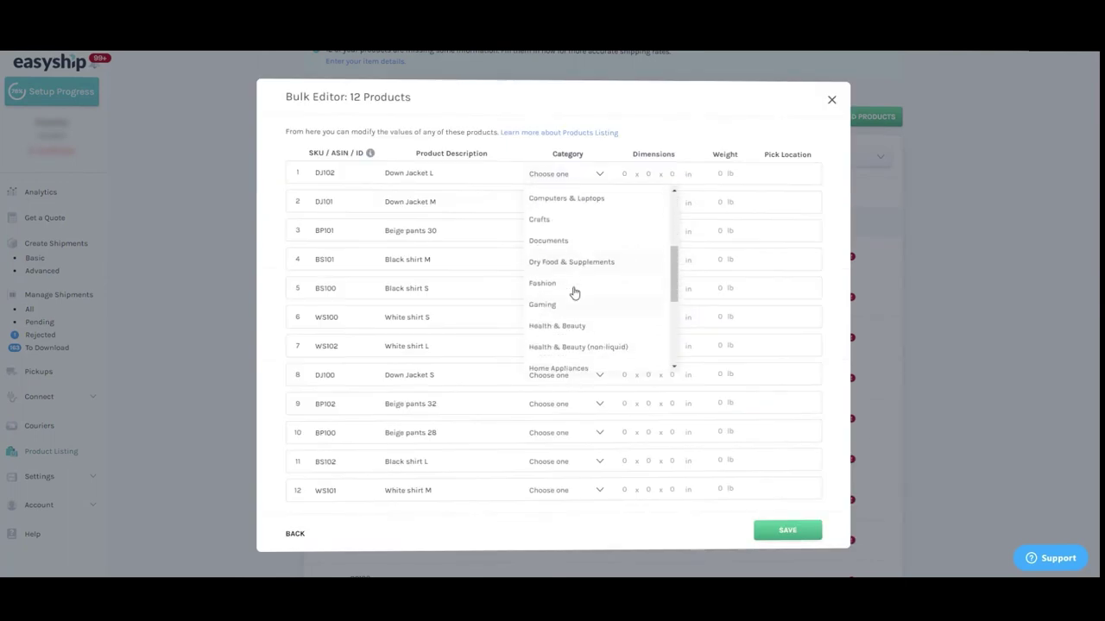
pyautogui.click(574, 287)
pyautogui.click(625, 174)
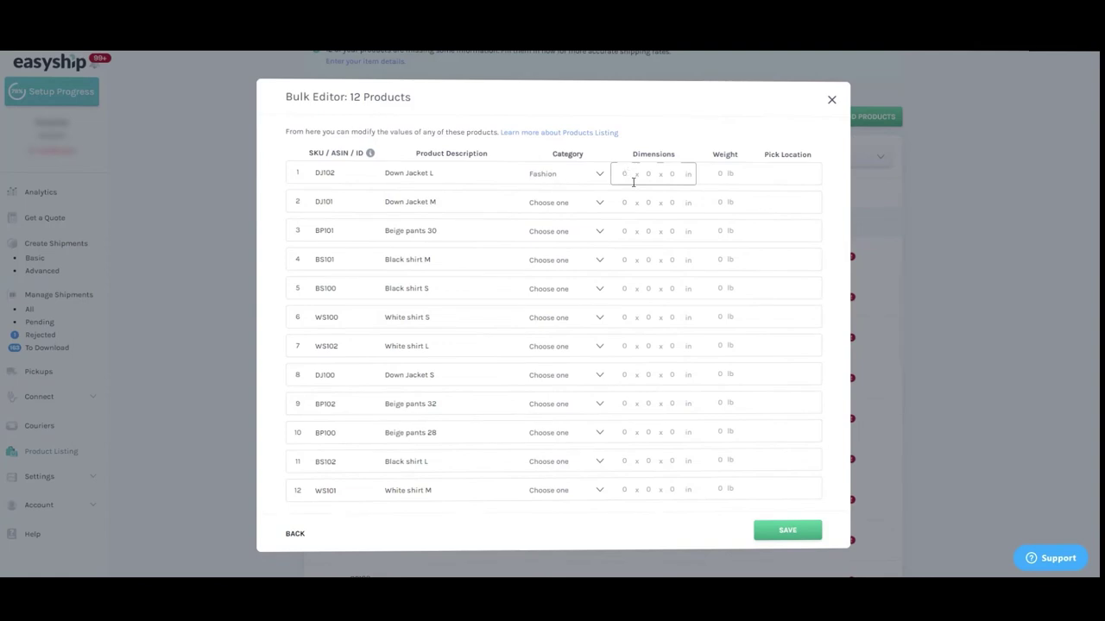
pyautogui.write('5')
pyautogui.press('Tab')
pyautogui.write('5')
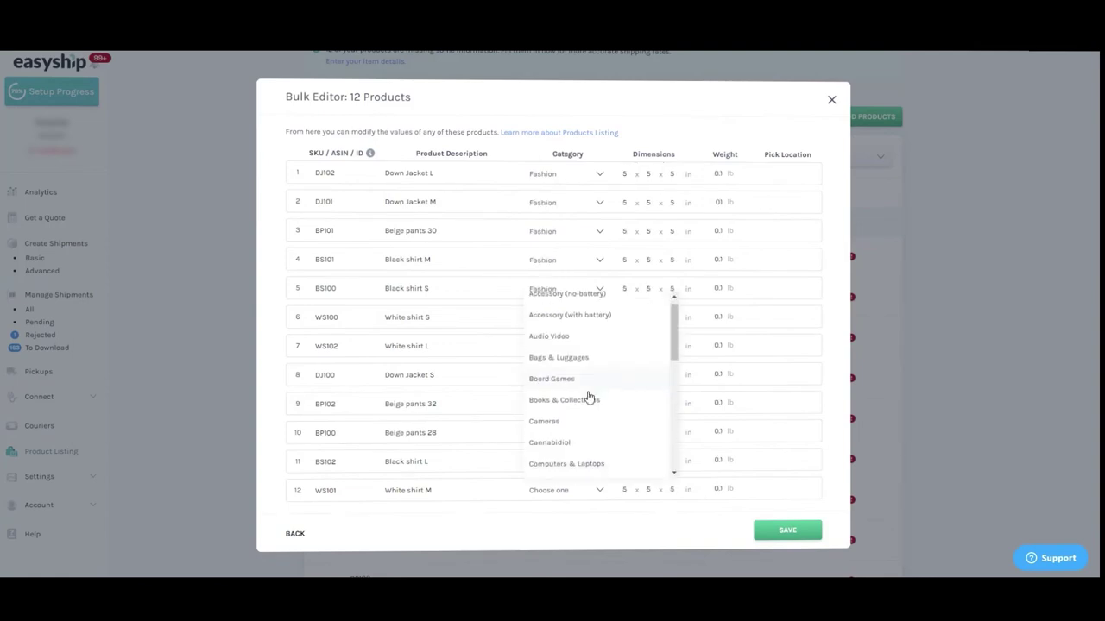
pyautogui.scroll(-3, 587, 397)
pyautogui.click(565, 335)
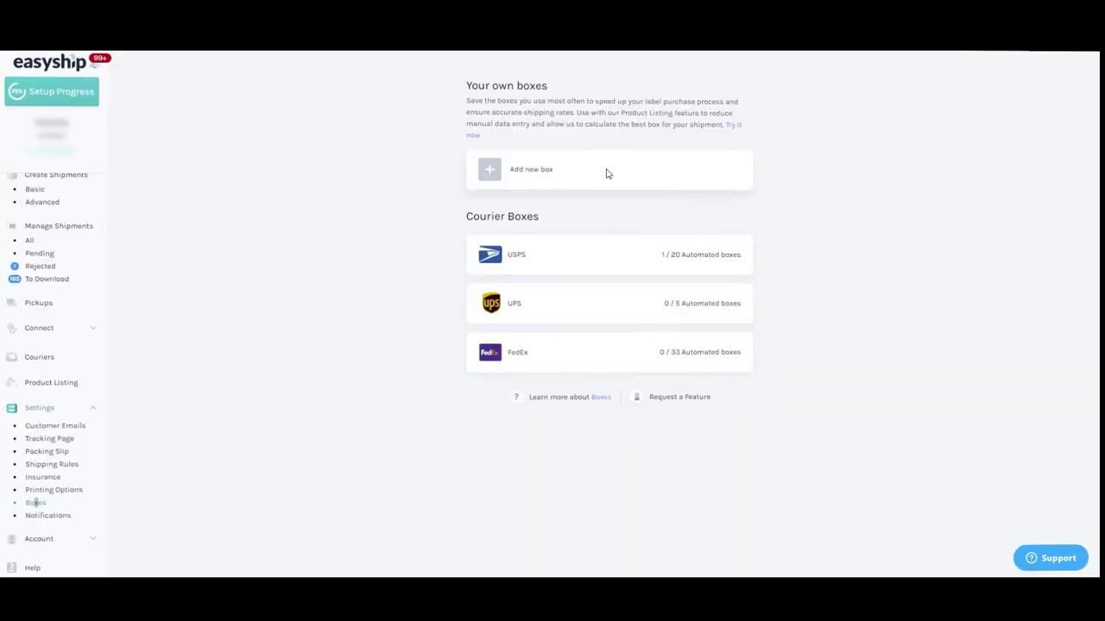
# Step: Add and save Small and Medium custom boxes
pyautogui.click(606, 173)
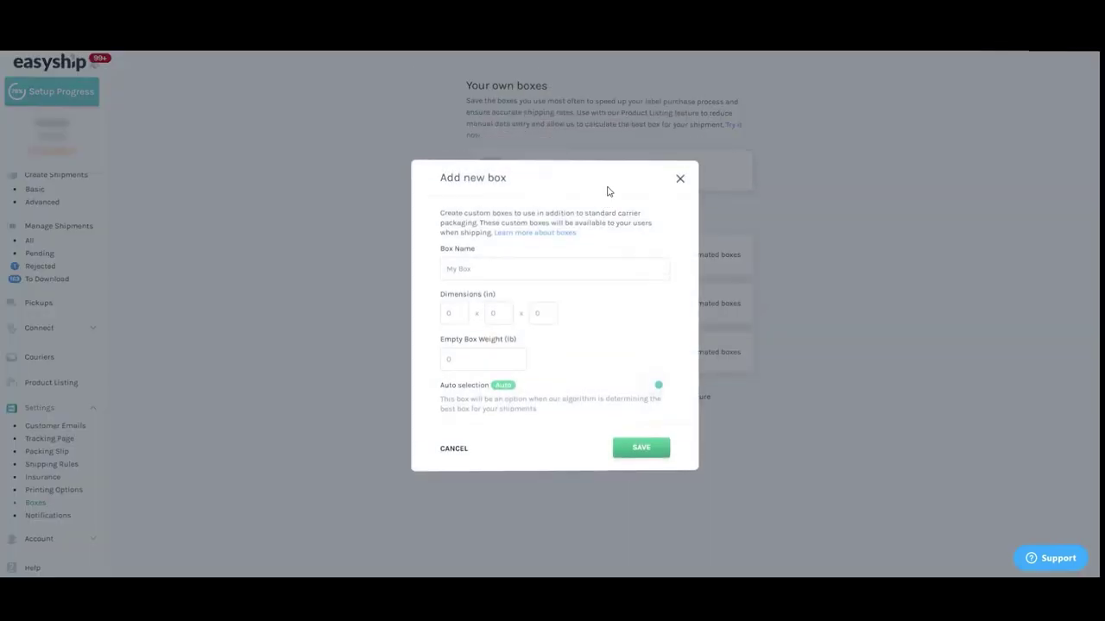
pyautogui.click(525, 269)
pyautogui.write('Small')
pyautogui.click(654, 457)
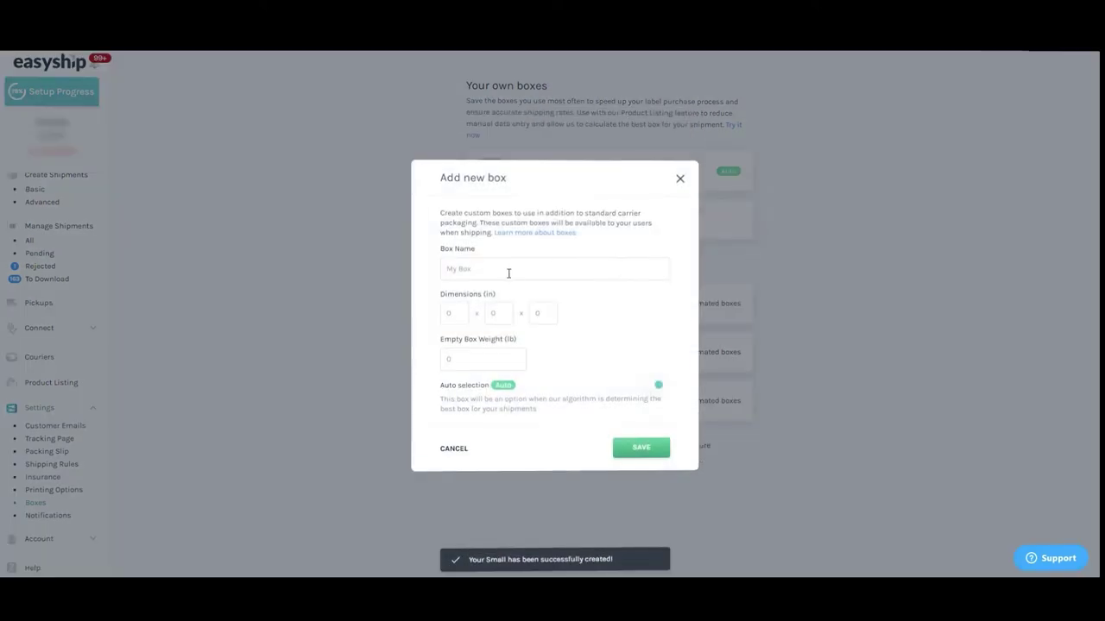
pyautogui.click(508, 270)
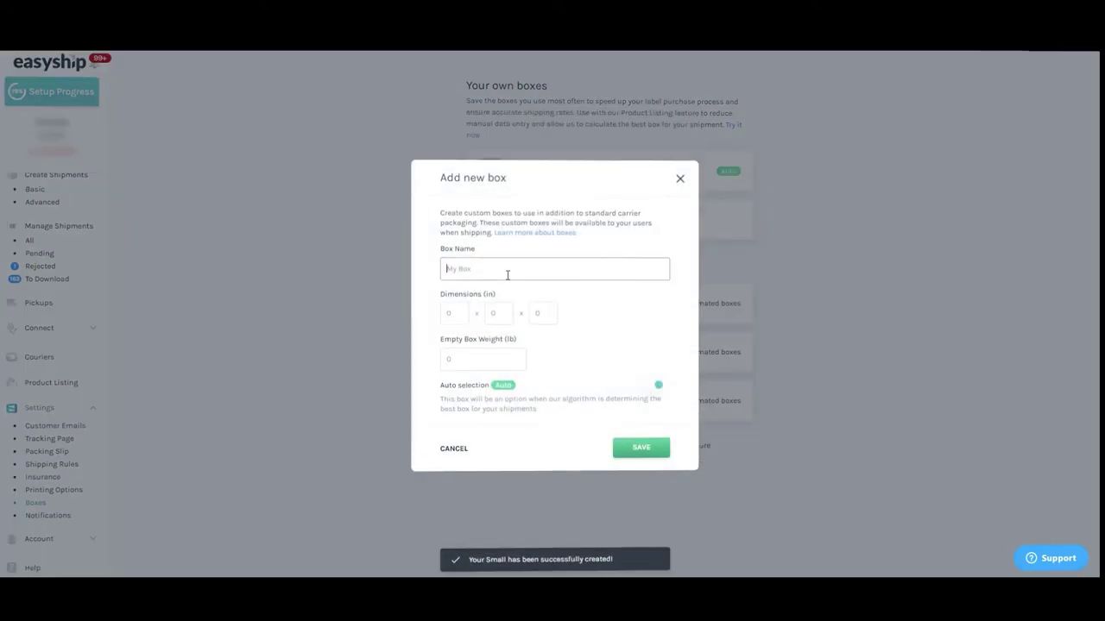
pyautogui.write('Medium')
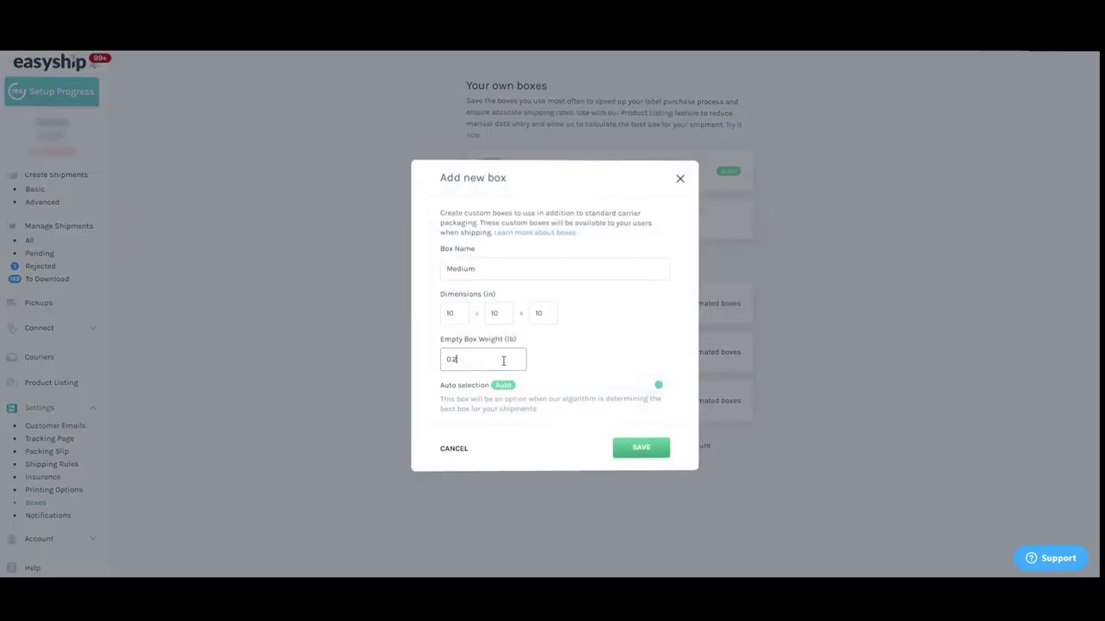
pyautogui.click(639, 449)
# Step: Fill in a third box named Large at 20 × 20 × 20 in with 0.3 lb empty weight
pyautogui.click(545, 268)
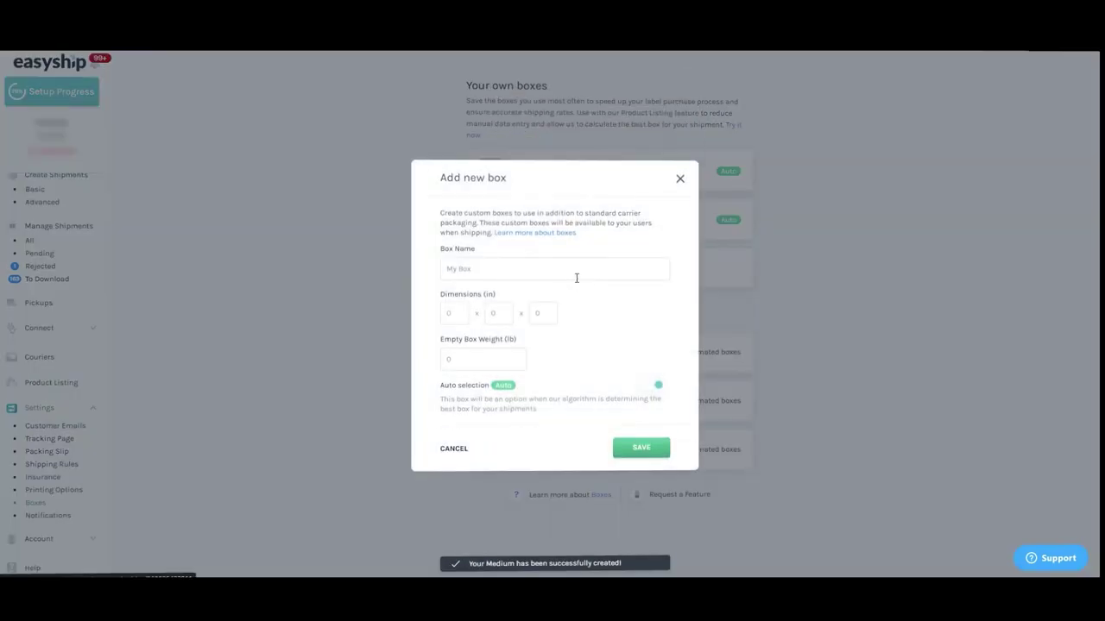
pyautogui.click(577, 277)
pyautogui.write('Large')
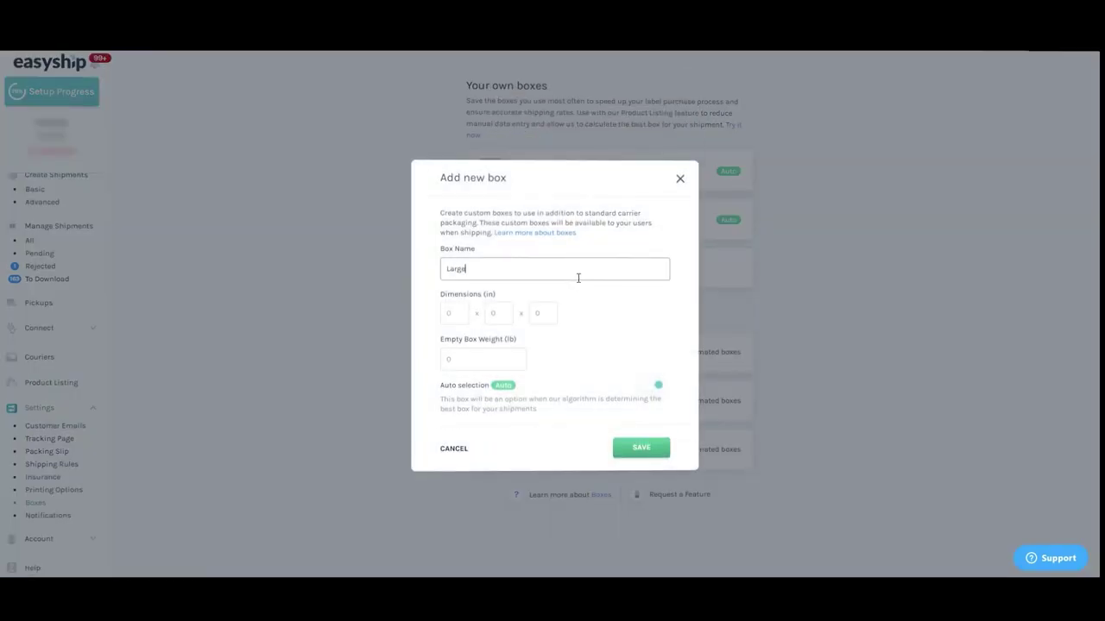
pyautogui.click(463, 314)
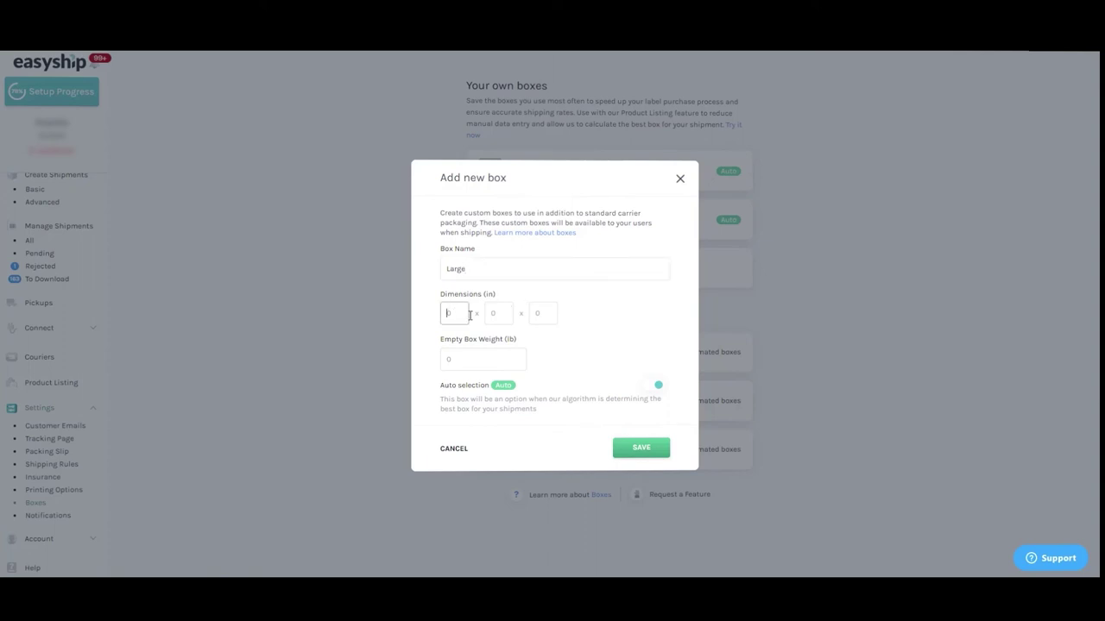
pyautogui.write('20')
pyautogui.press('Tab')
pyautogui.write('20')
pyautogui.press('Tab')
pyautogui.write('20')
pyautogui.click(474, 357)
pyautogui.write('0.3')
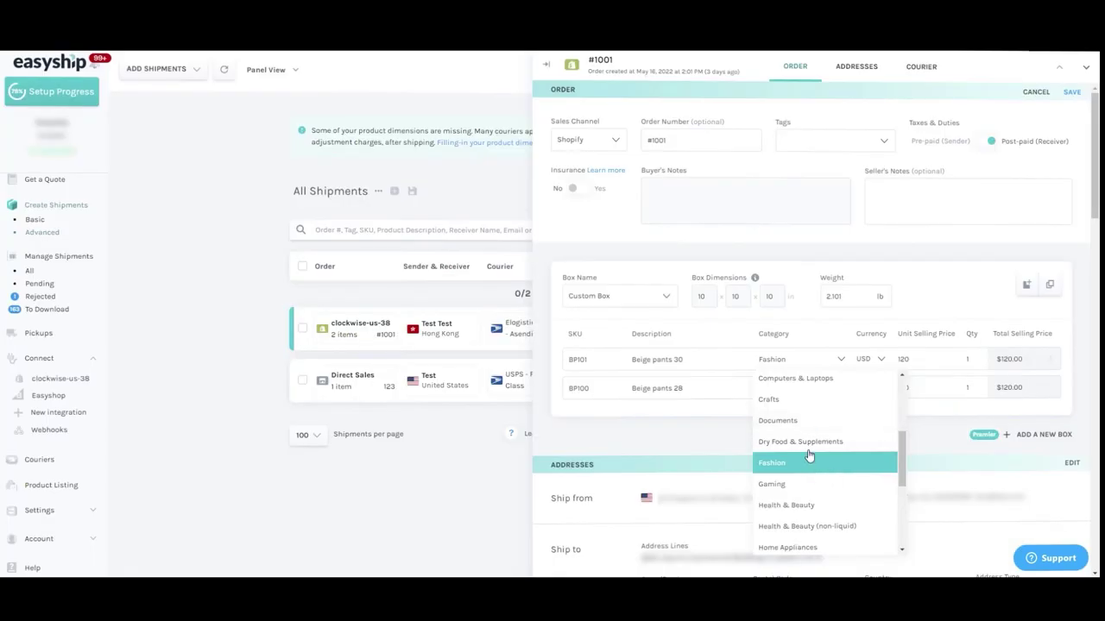
# Step: Change Beige pants 30's category to Mobile Phones and save order #1001
pyautogui.moveTo(902, 456); pyautogui.dragTo(909, 506)
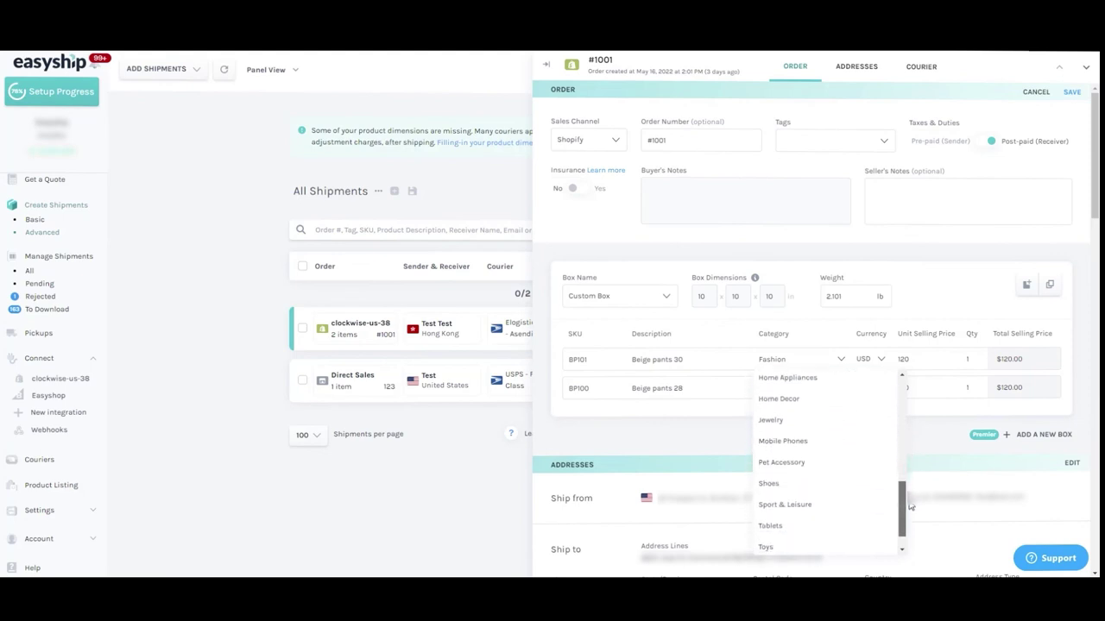
pyautogui.click(815, 434)
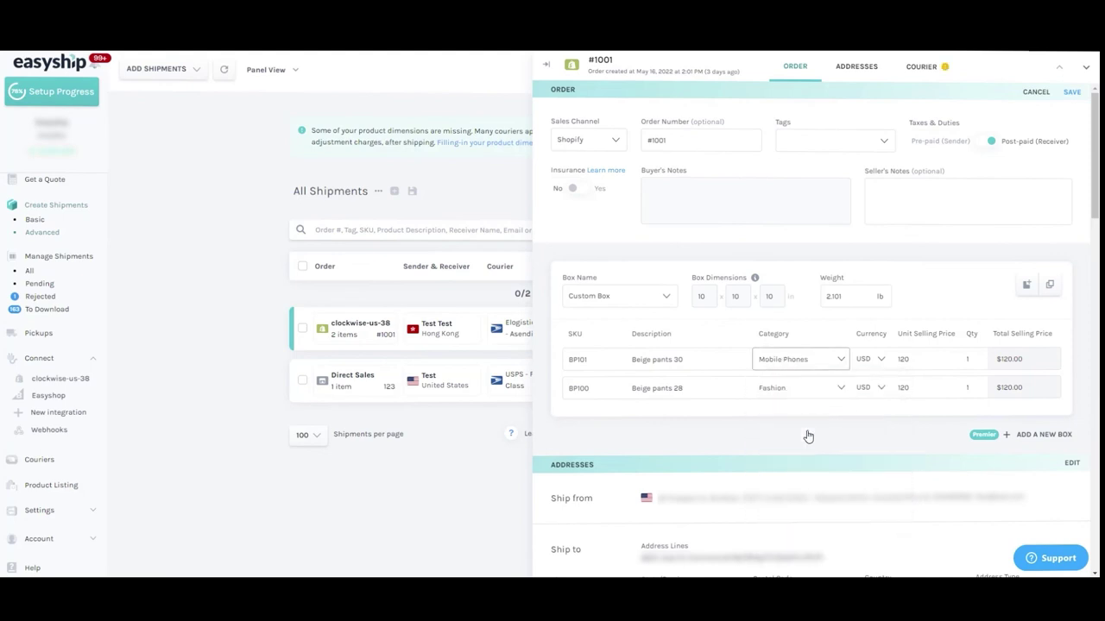
pyautogui.click(1071, 92)
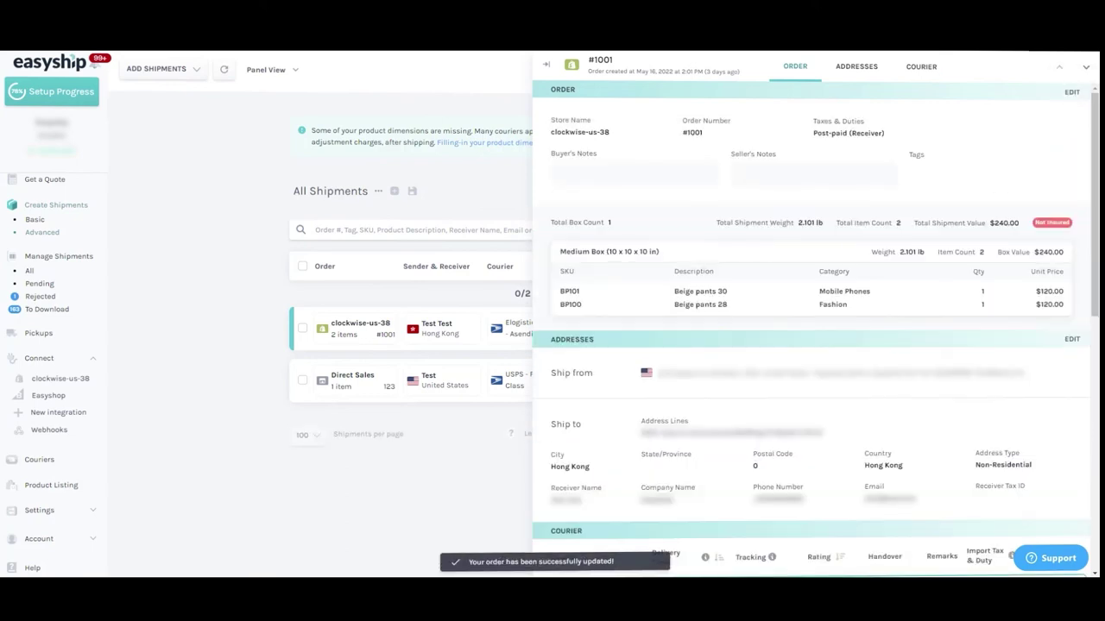